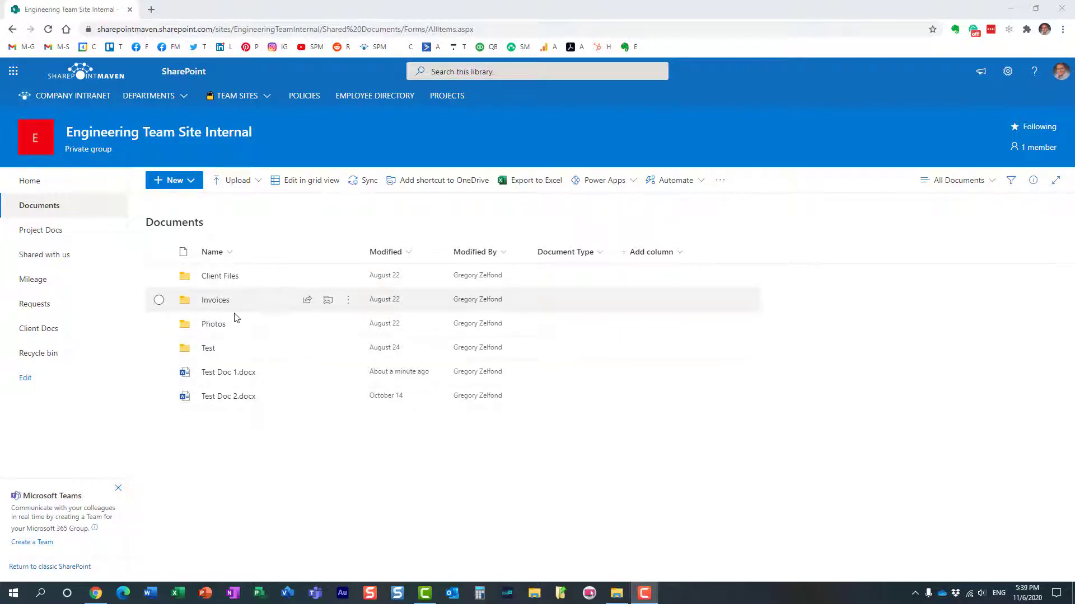
# - Review Test Doc 1.docx's version history in the SharePoint library, then deselect the file
pyautogui.rightClick(224, 373)
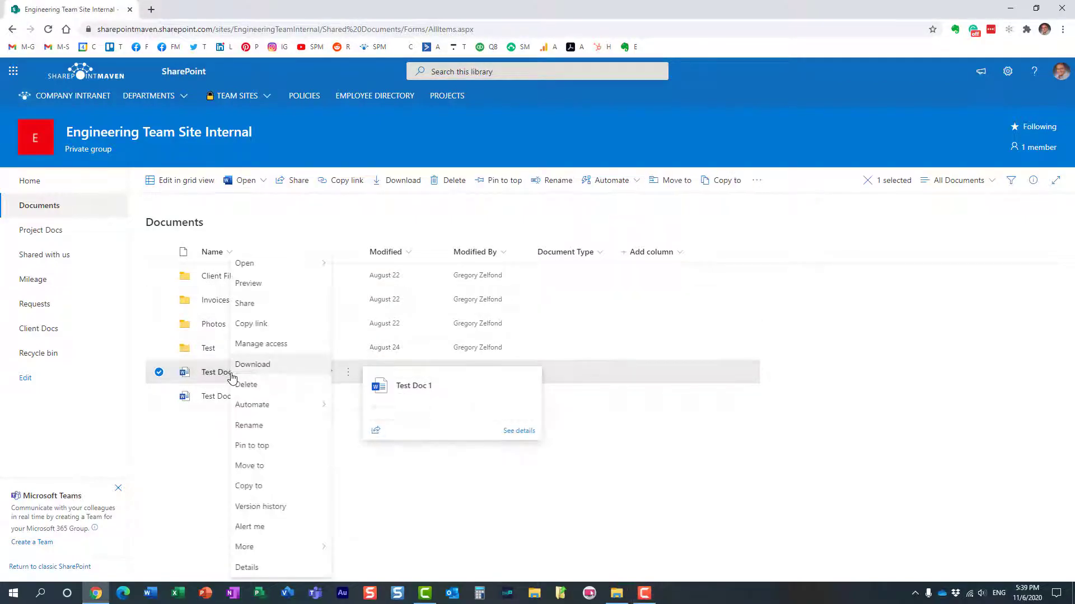
pyautogui.moveTo(218, 378)
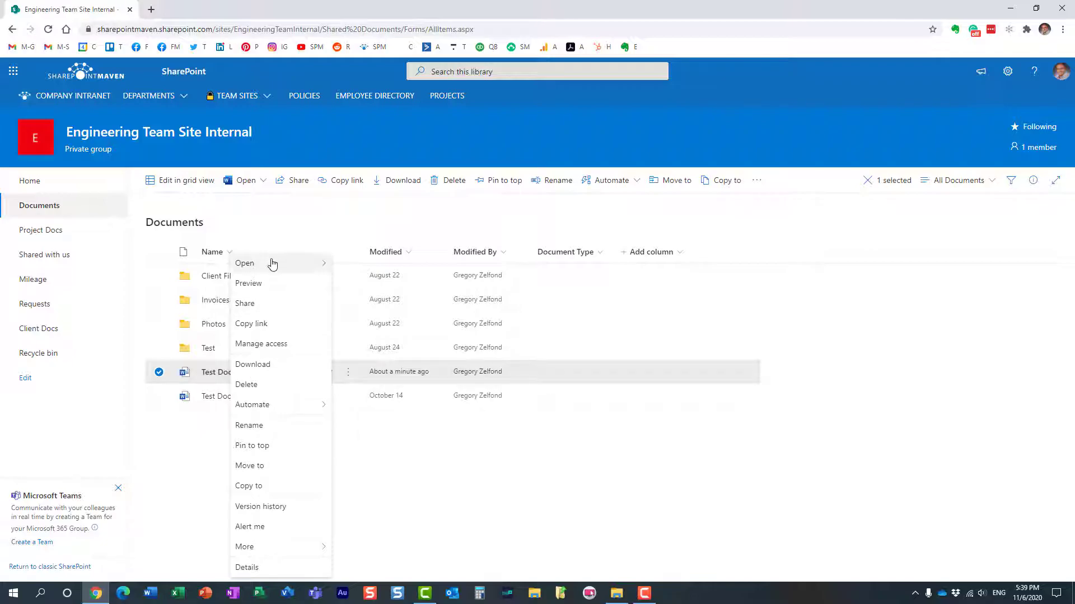
pyautogui.moveTo(270, 263)
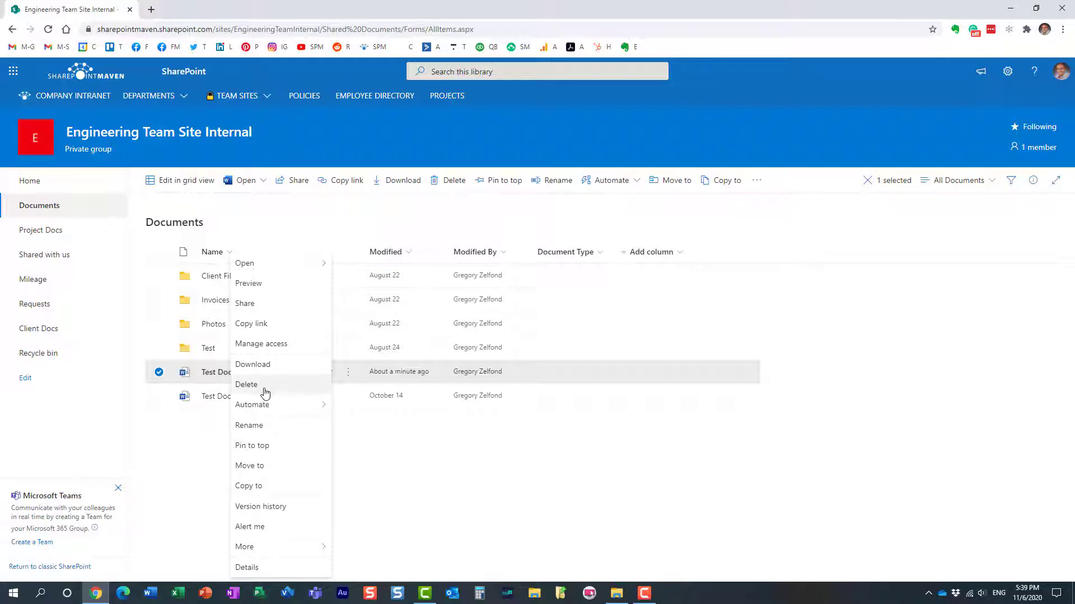
pyautogui.click(289, 506)
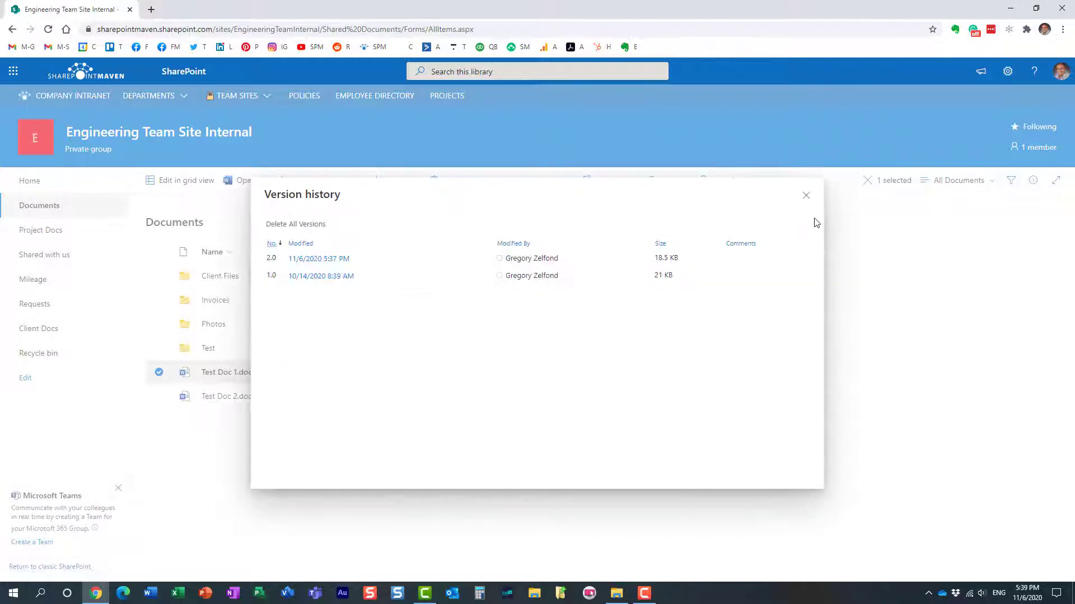
pyautogui.click(806, 193)
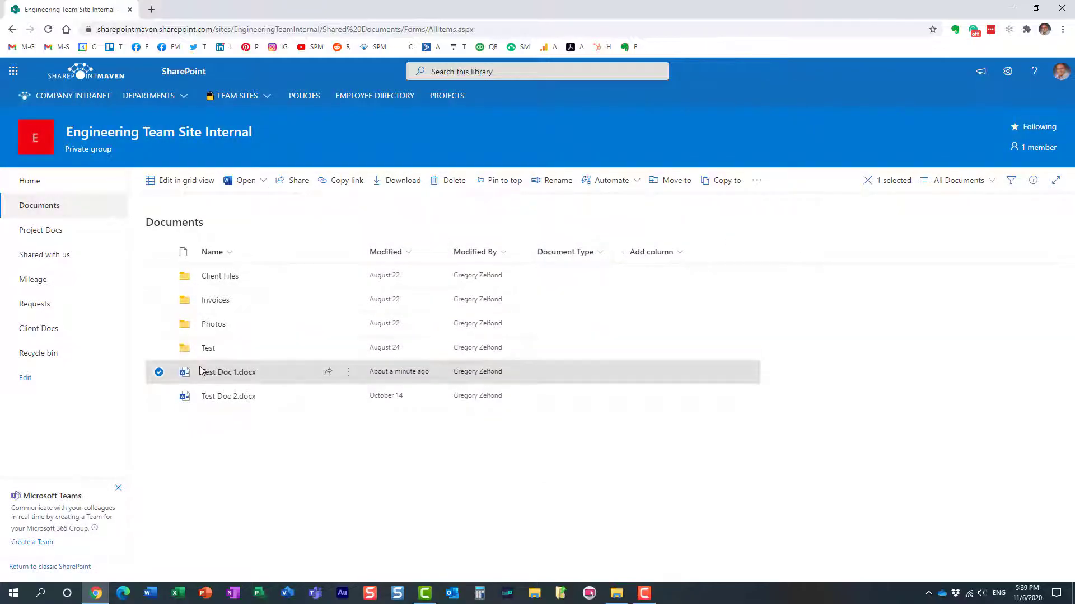
pyautogui.click(166, 373)
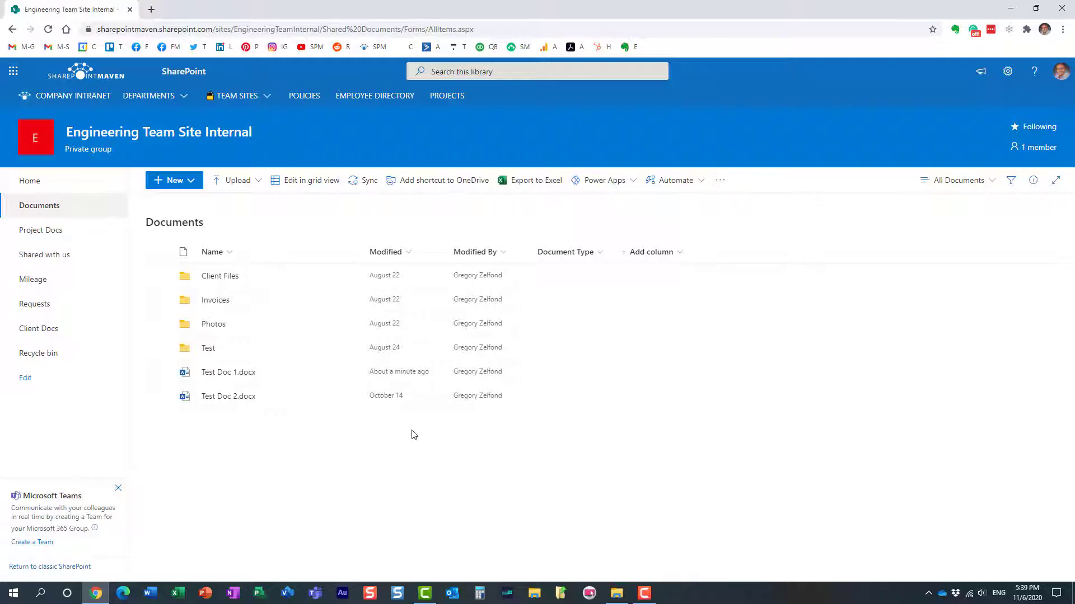
# - Look at the sharing link settings for Test Doc 1.docx and close them unchanged
pyautogui.rightClick(235, 374)
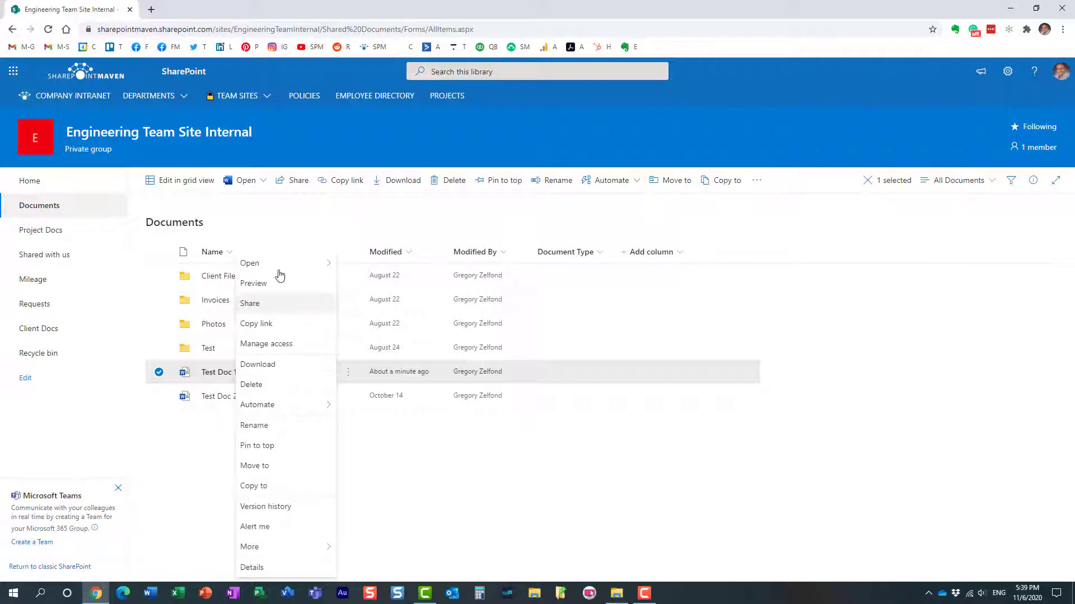
pyautogui.moveTo(280, 547)
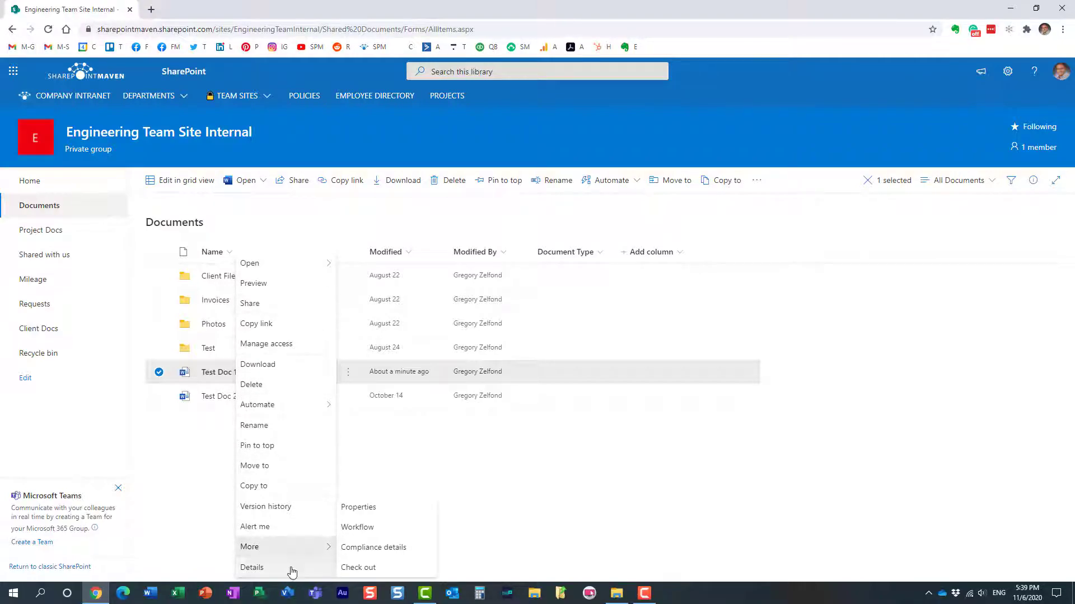
pyautogui.click(264, 305)
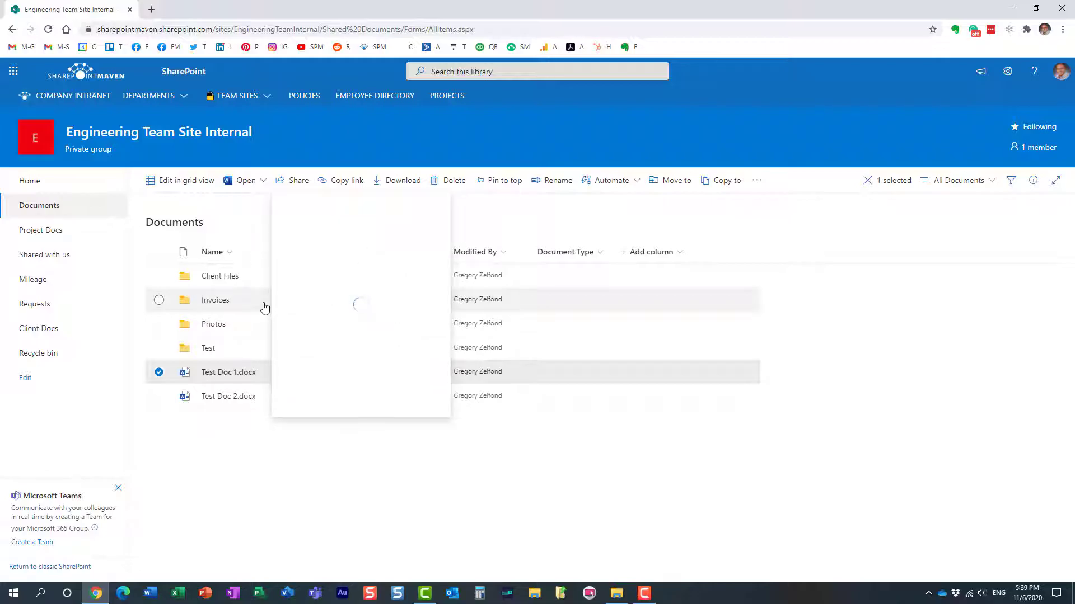
pyautogui.click(365, 242)
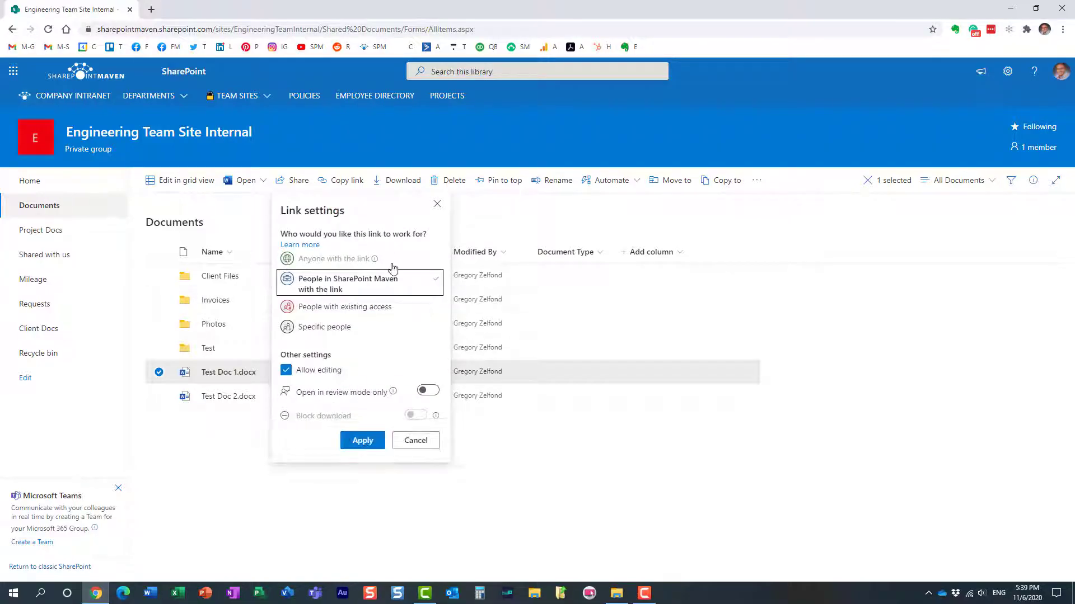
pyautogui.click(437, 203)
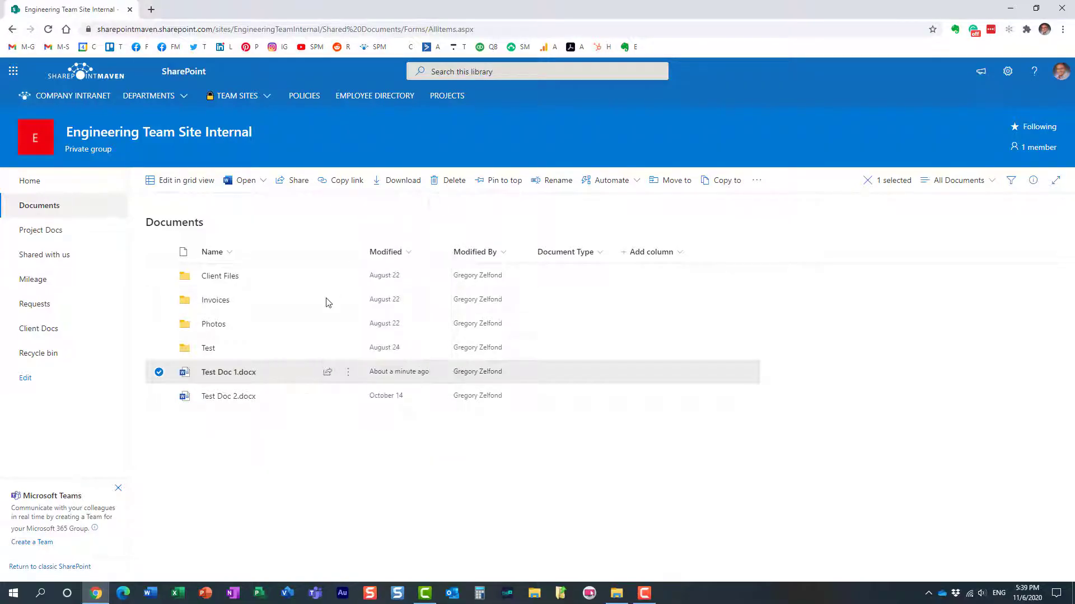
# - Check Test Doc 1.docx's version history again and deselect the file
pyautogui.rightClick(240, 373)
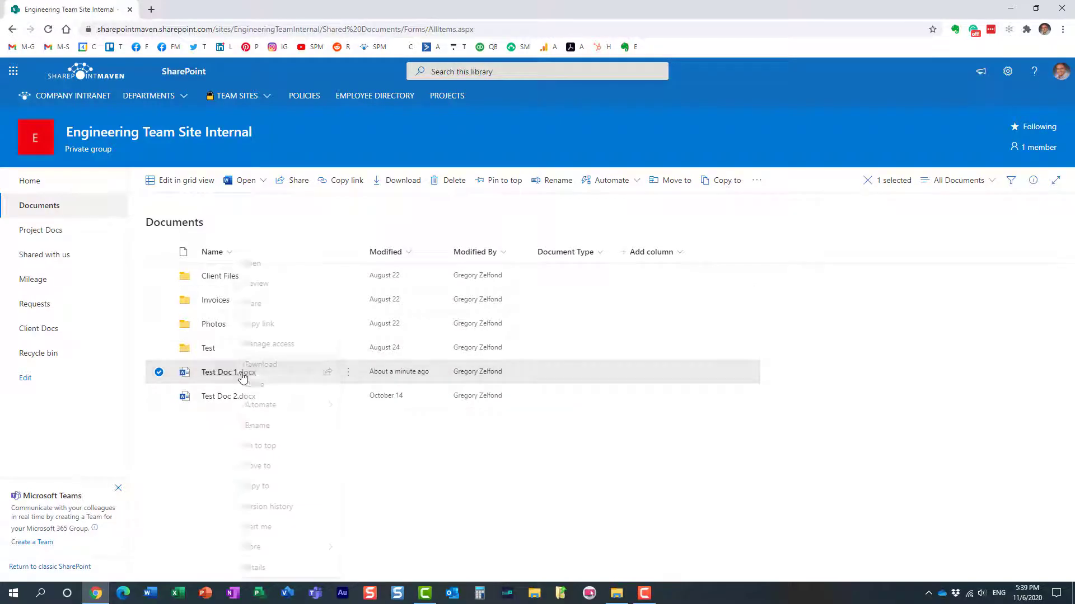
pyautogui.click(297, 511)
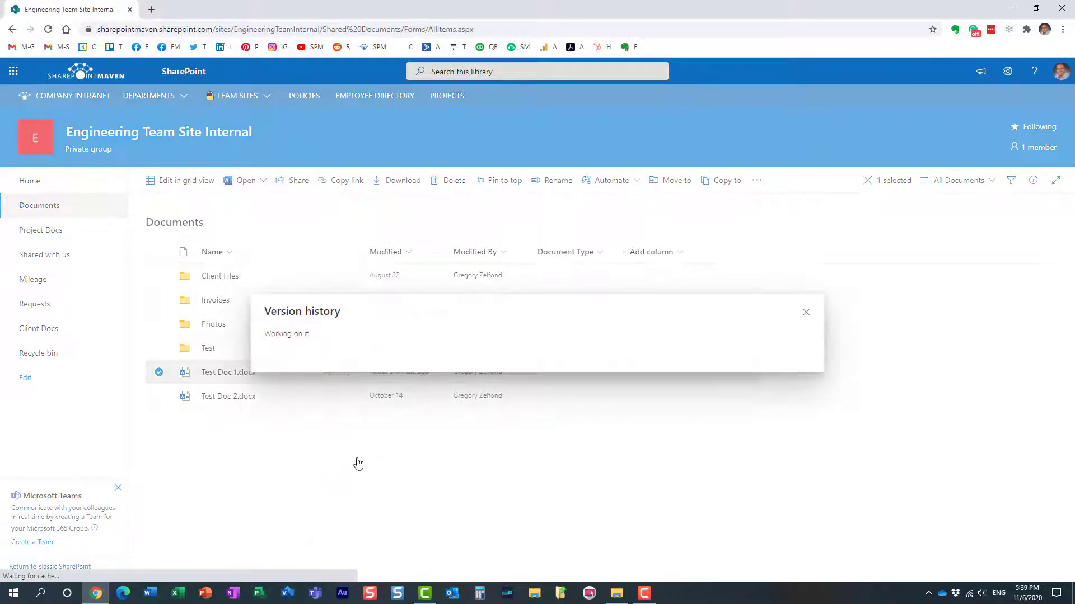
pyautogui.click(806, 194)
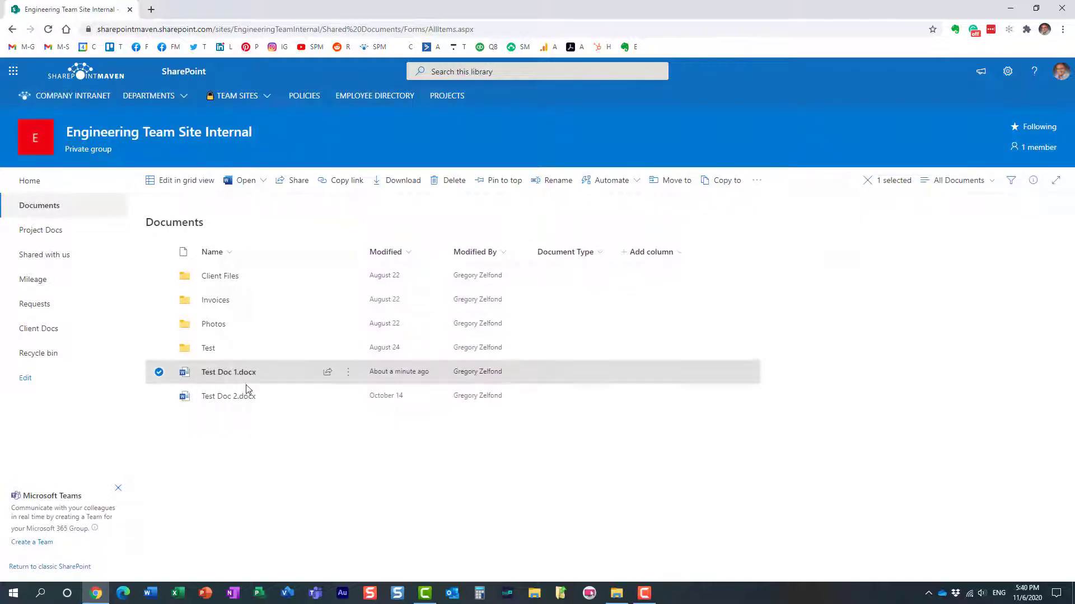
pyautogui.click(159, 373)
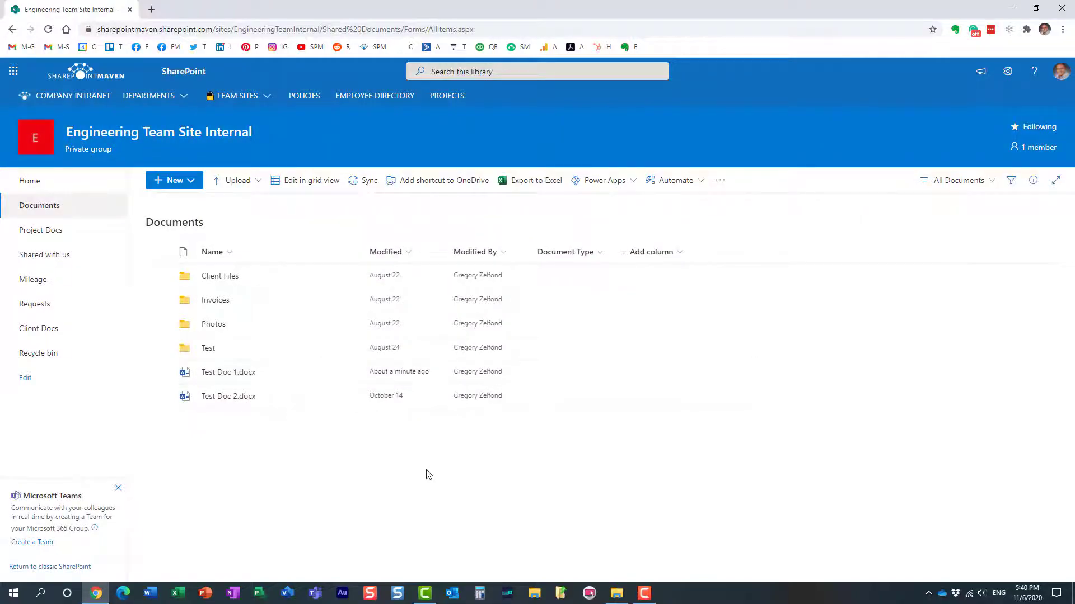
# - In File Explorer, check the synced library folder's local path and select Test Doc 1
pyautogui.click(618, 594)
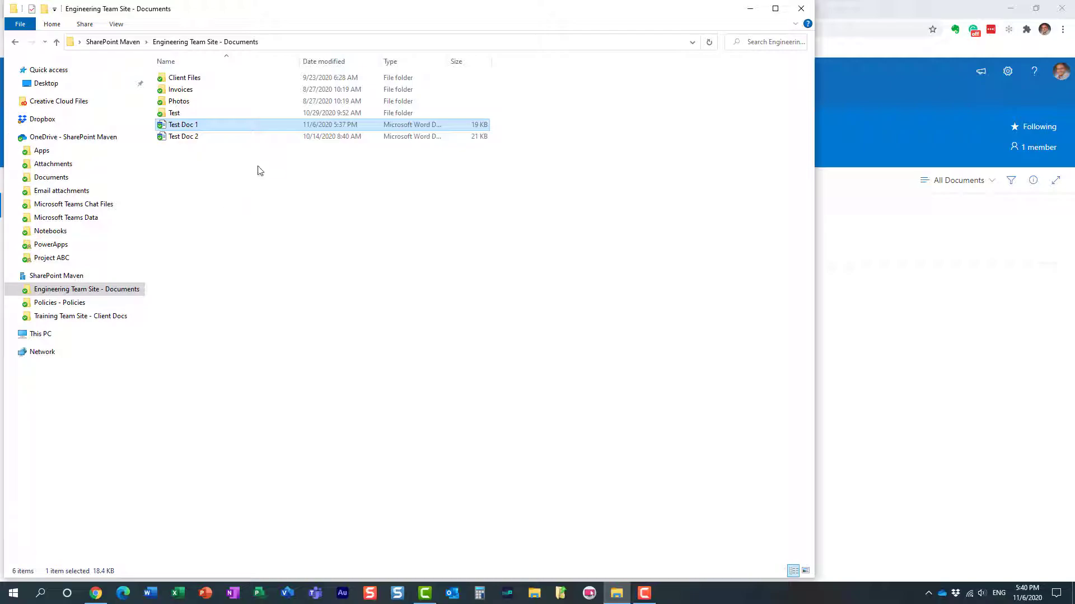
pyautogui.click(301, 44)
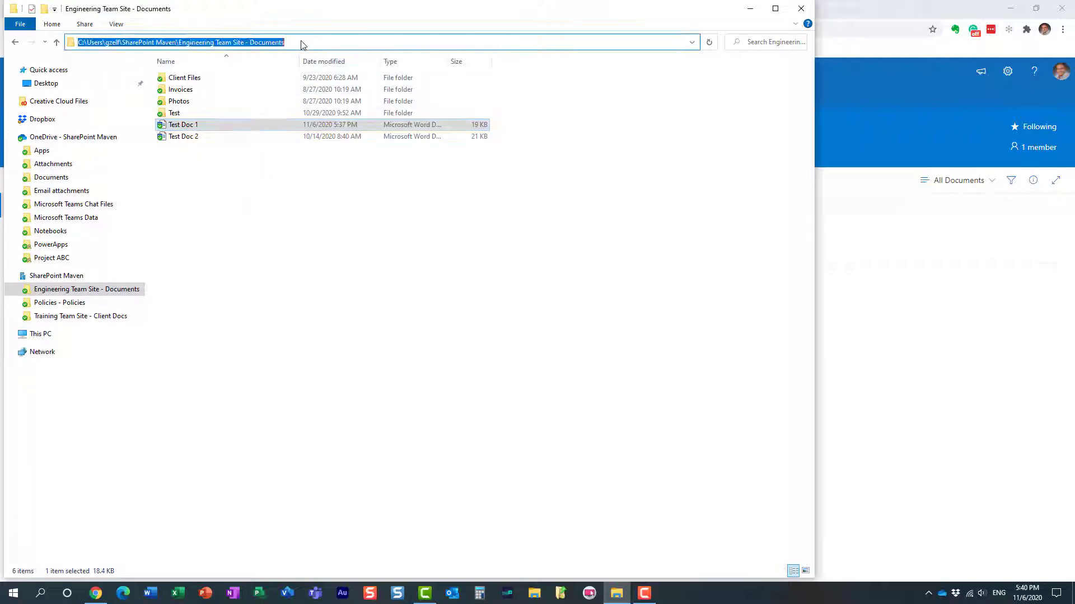
pyautogui.click(312, 252)
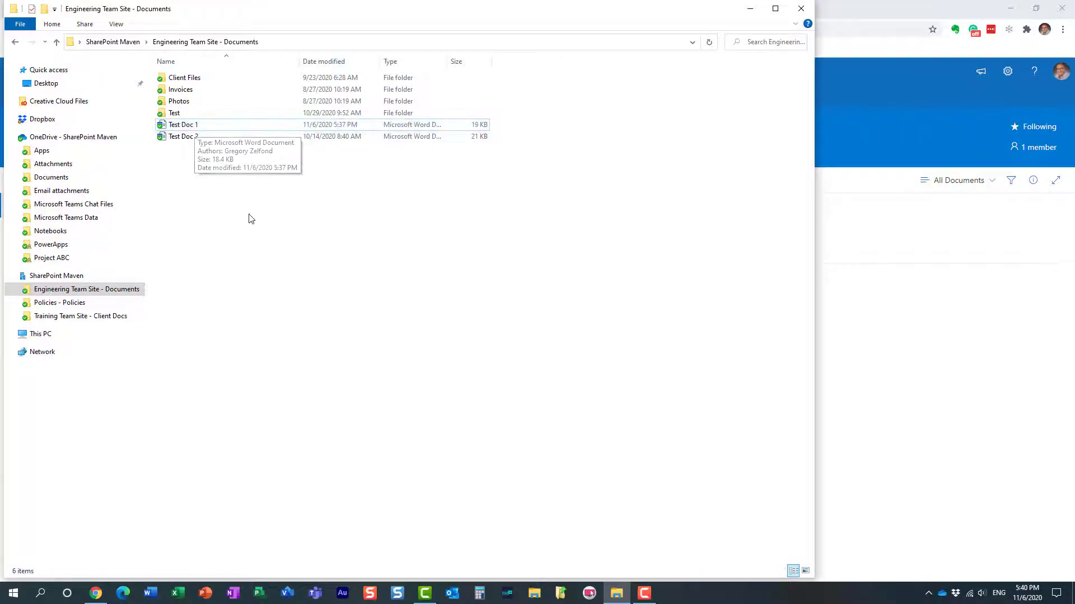
pyautogui.click(245, 191)
pyautogui.click(193, 127)
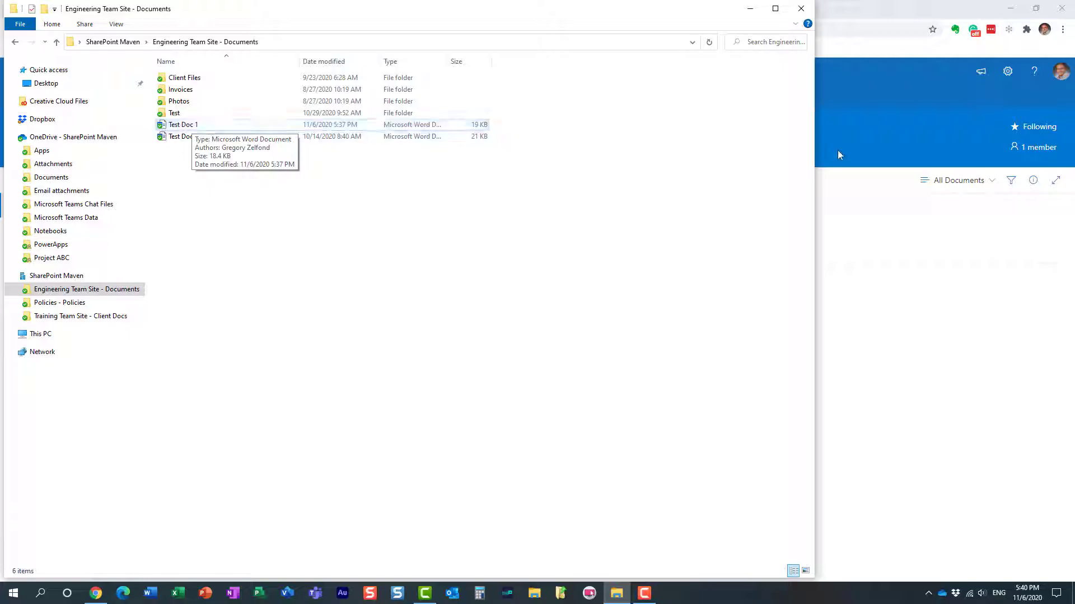
pyautogui.click(864, 128)
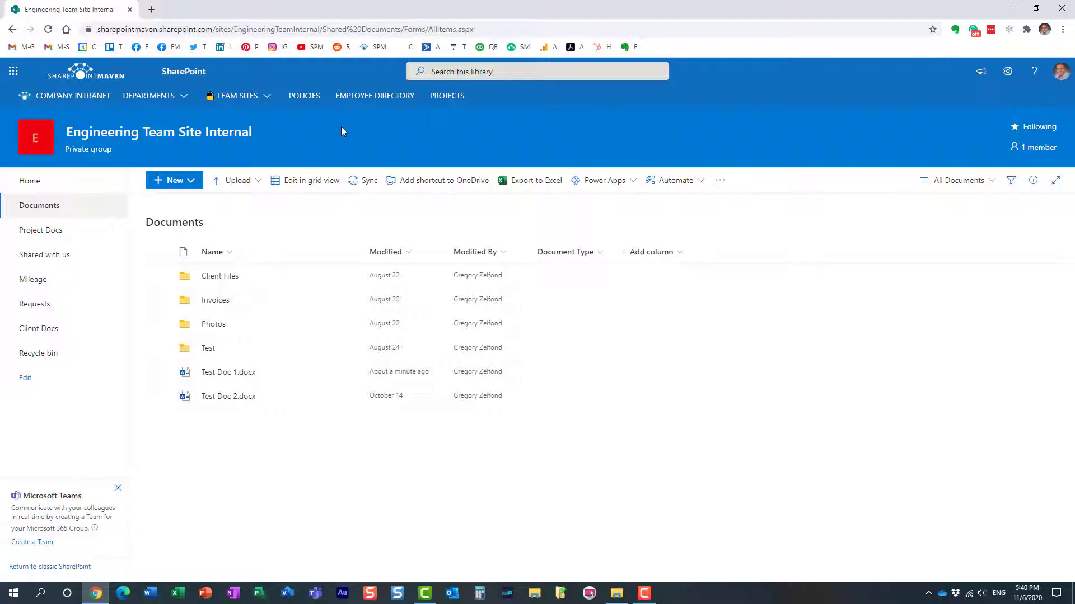
pyautogui.click(615, 597)
pyautogui.click(191, 129)
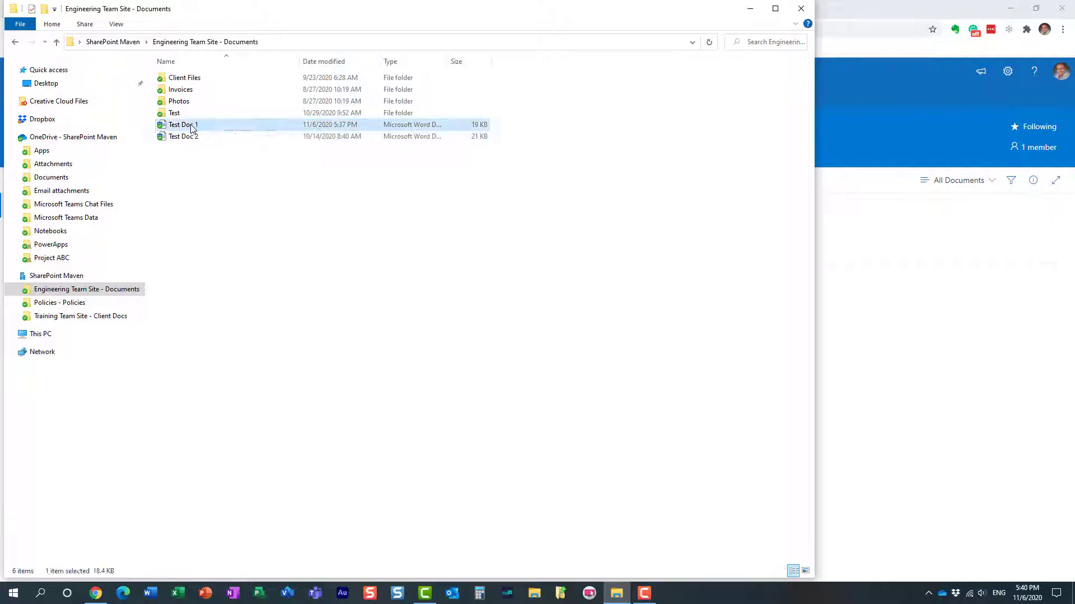
# - Create a sharing link for Test Doc 1 that lets people in SharePoint Maven edit
pyautogui.rightClick(191, 129)
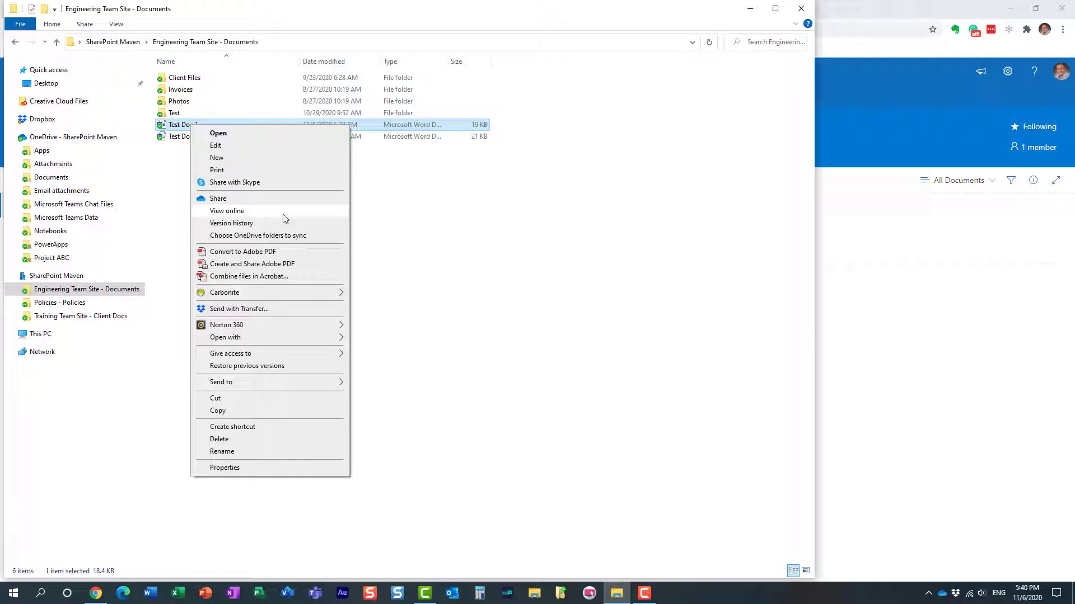
pyautogui.click(218, 199)
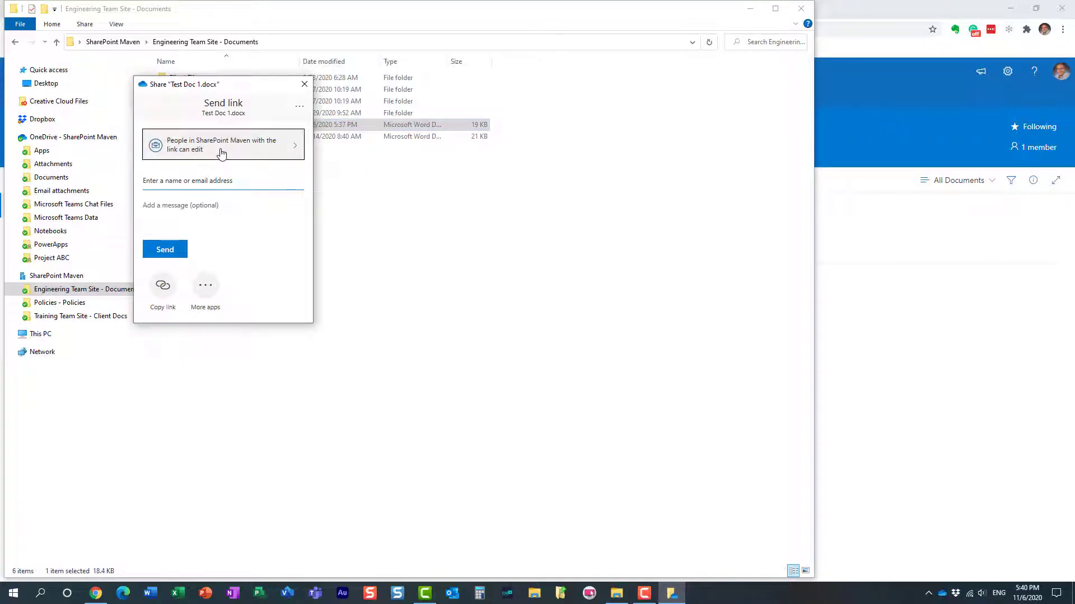
pyautogui.click(222, 154)
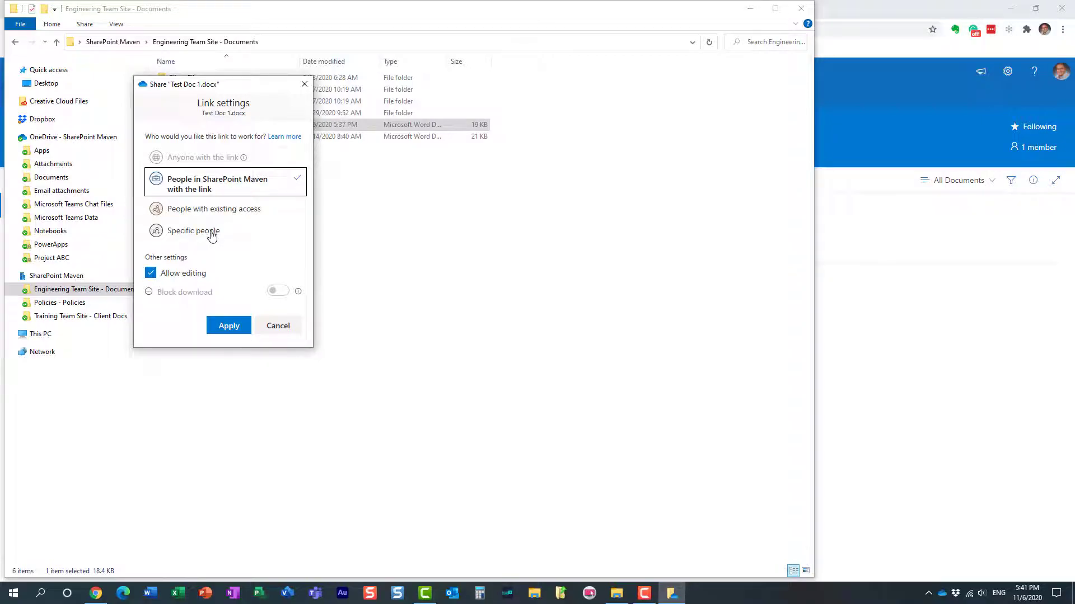
pyautogui.click(212, 235)
pyautogui.click(221, 178)
pyautogui.click(234, 327)
# - Address the link to a colleague, send it, and dismiss the confirmation
pyautogui.click(191, 180)
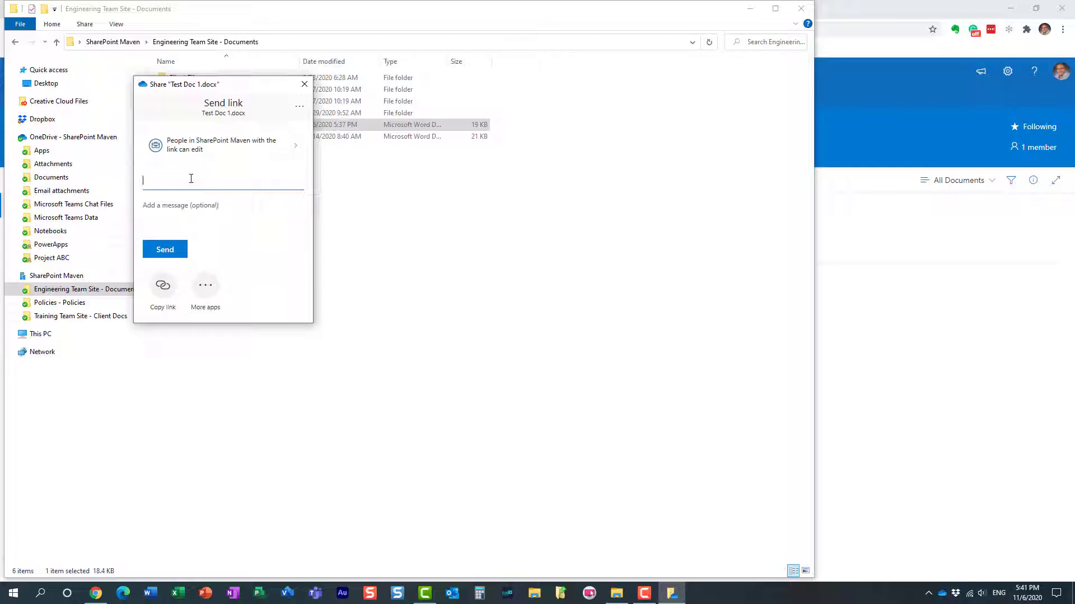
pyautogui.write('mary')
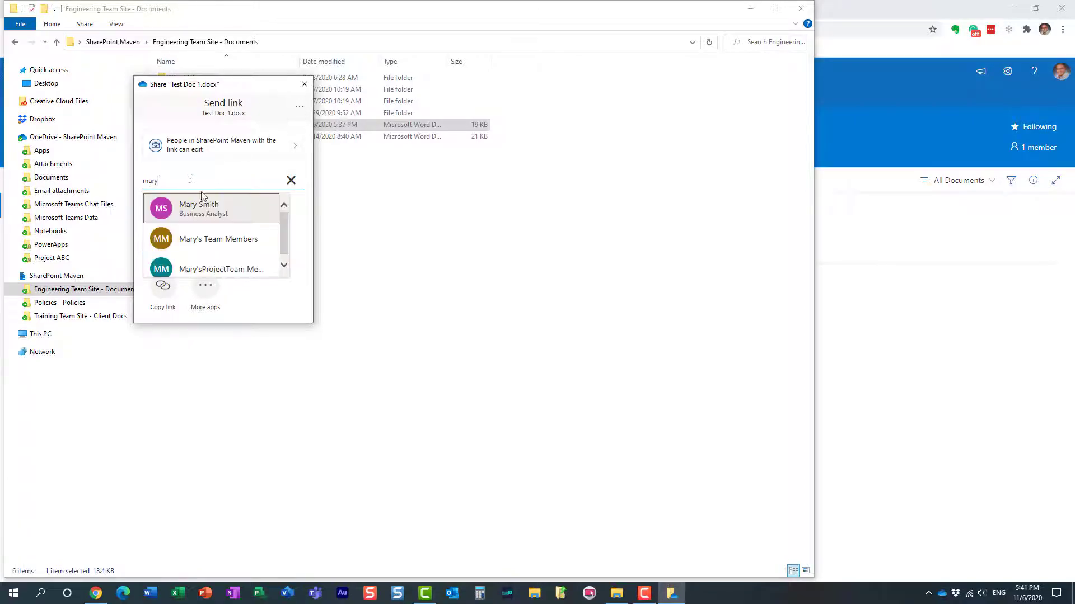
pyautogui.click(210, 211)
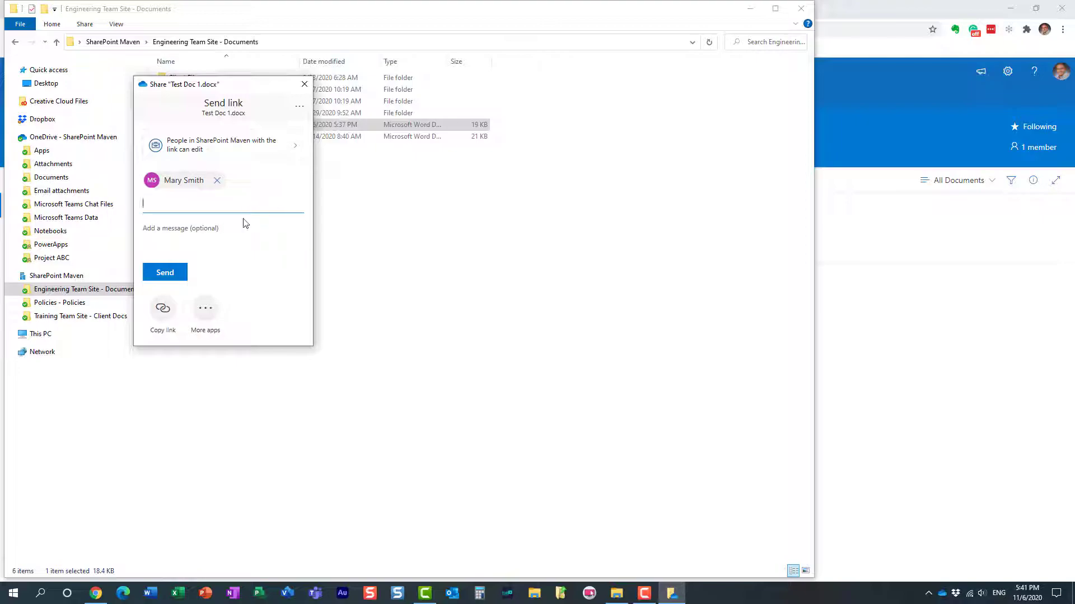
pyautogui.click(176, 273)
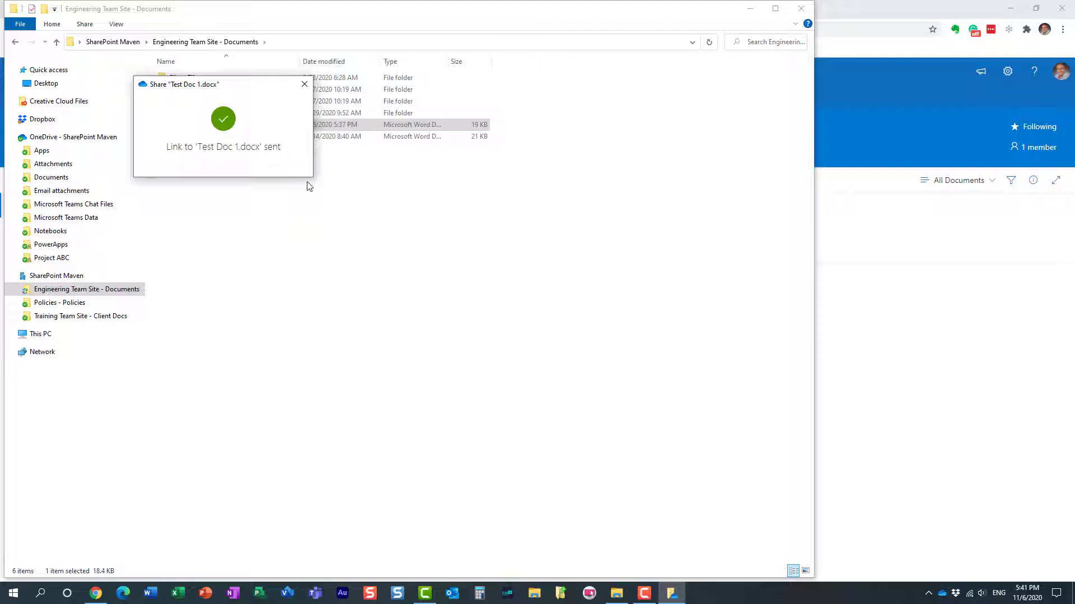
pyautogui.click(306, 87)
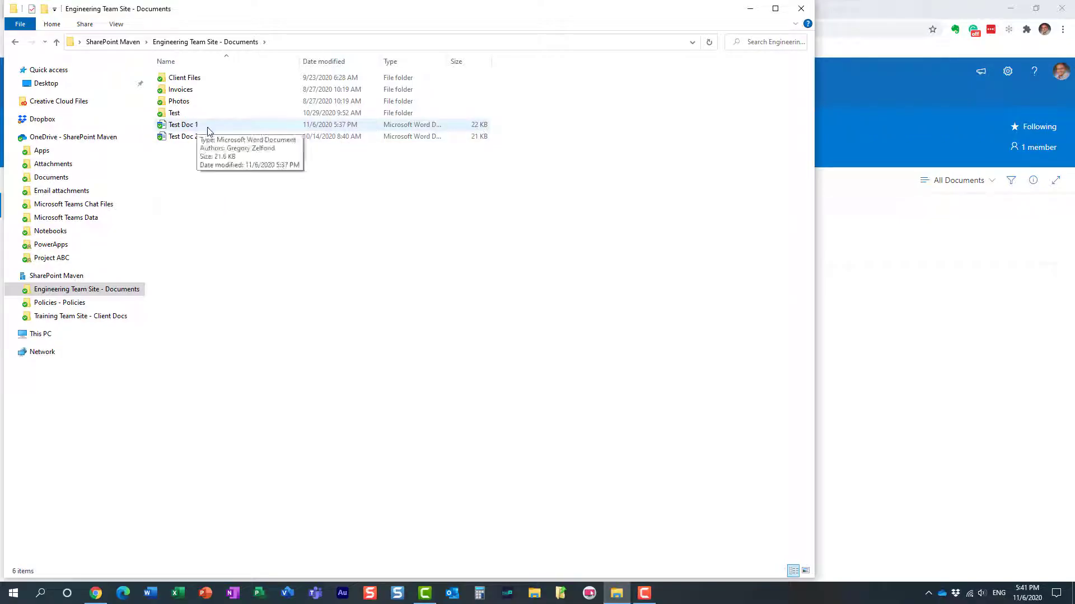
# - Restore the Oct 14 version of Test Doc 1 from its version history
pyautogui.rightClick(185, 128)
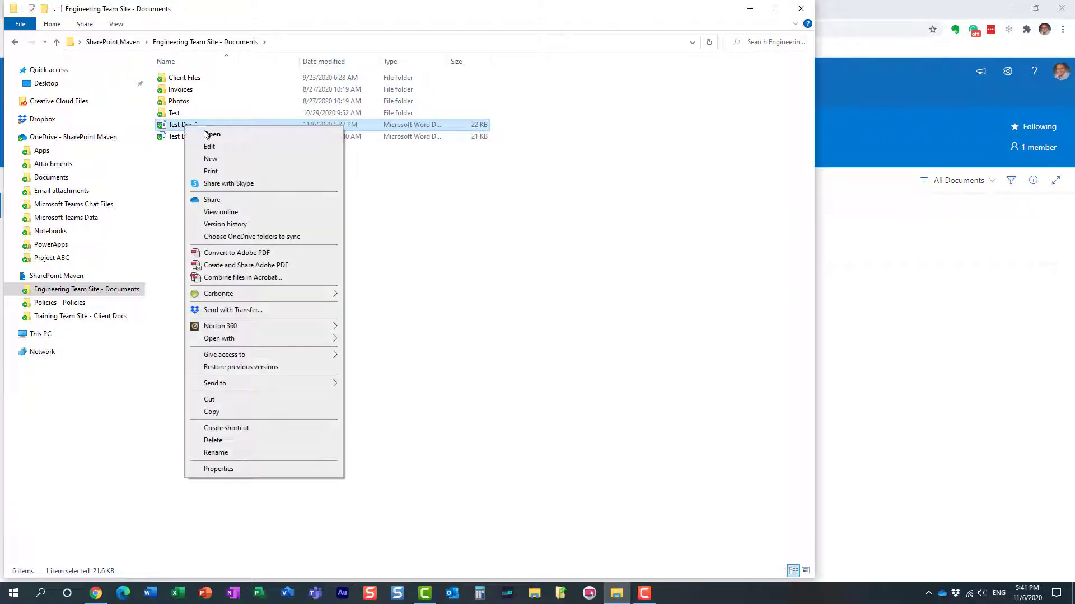
pyautogui.click(253, 226)
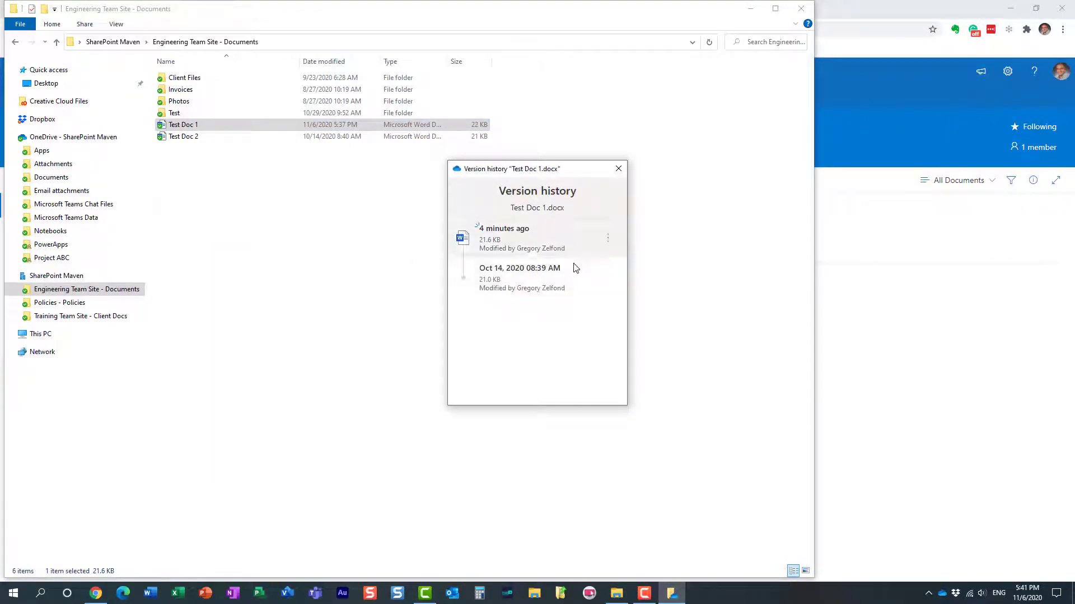
pyautogui.moveTo(606, 276)
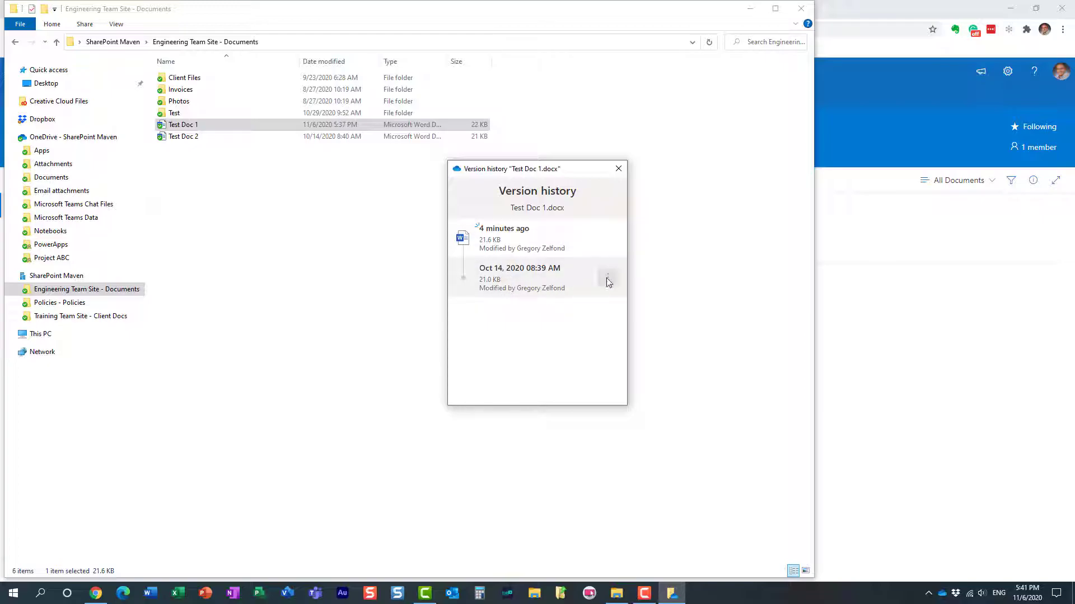
pyautogui.click(609, 278)
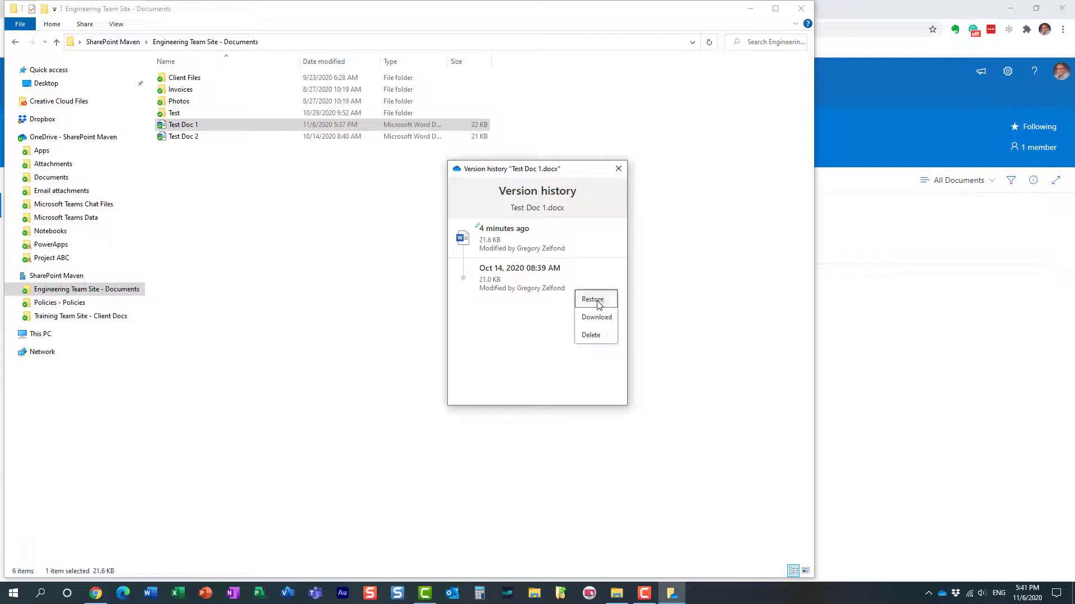
pyautogui.click(595, 300)
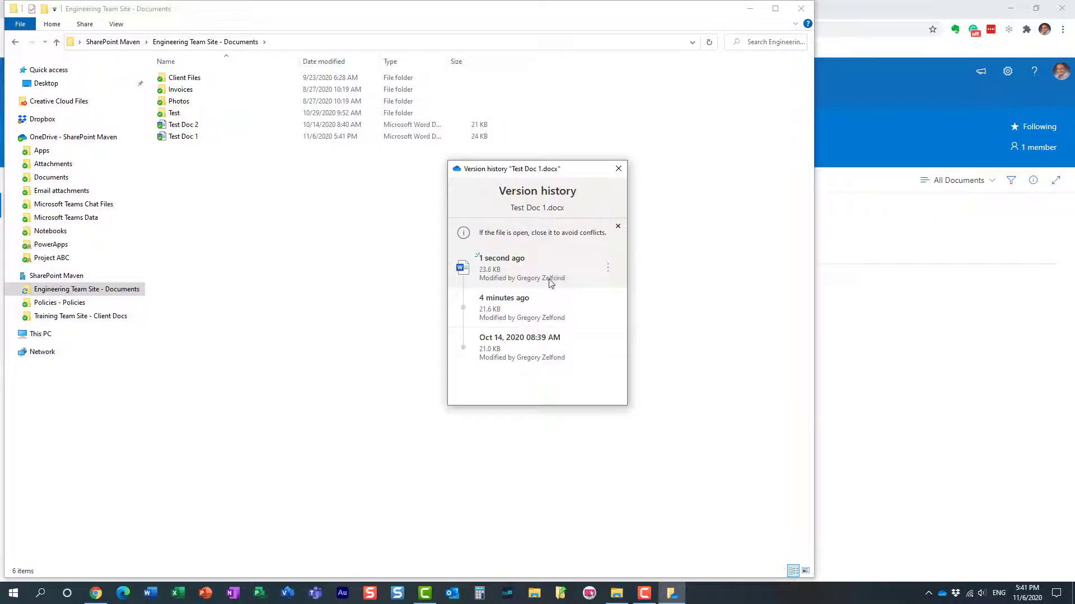
pyautogui.moveTo(613, 277)
pyautogui.rightClick(184, 126)
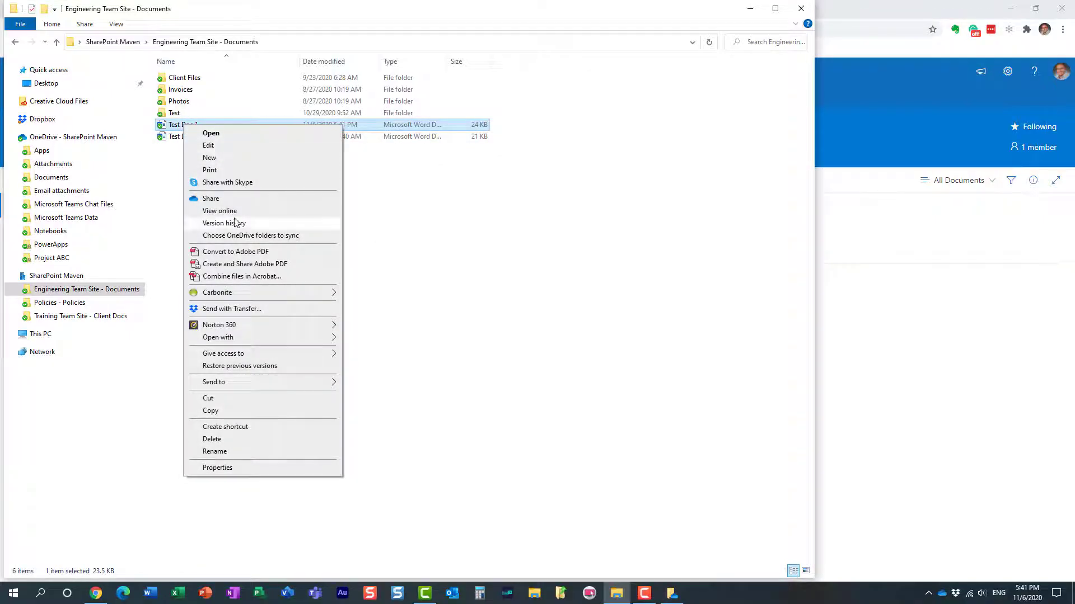
# - Back in the browser library, browse Test Doc 1.docx's More and Automate options without choosing any, then deselect it
pyautogui.click(839, 137)
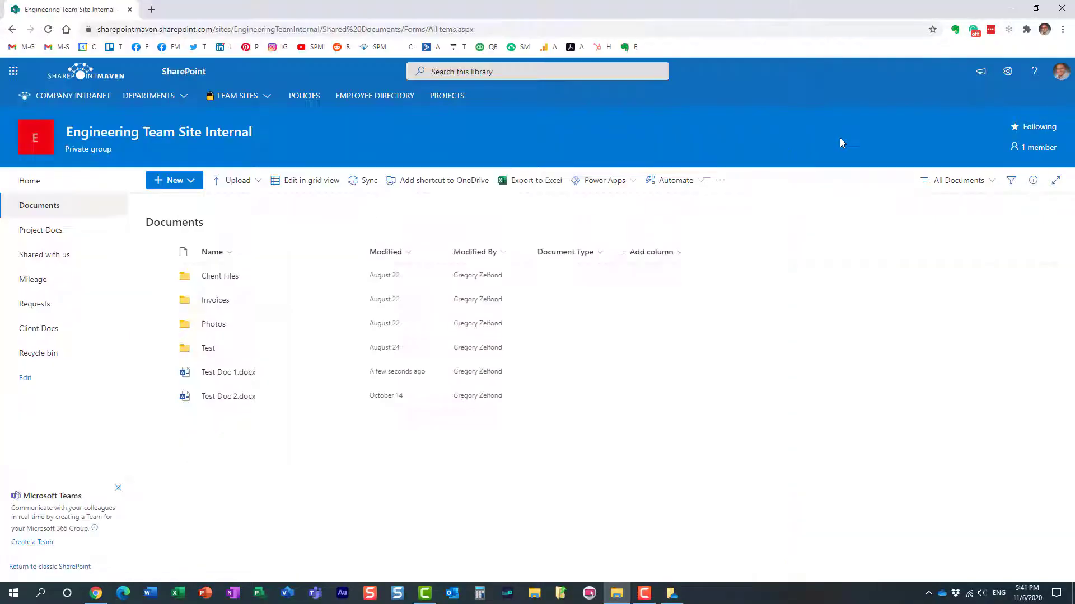
pyautogui.rightClick(230, 380)
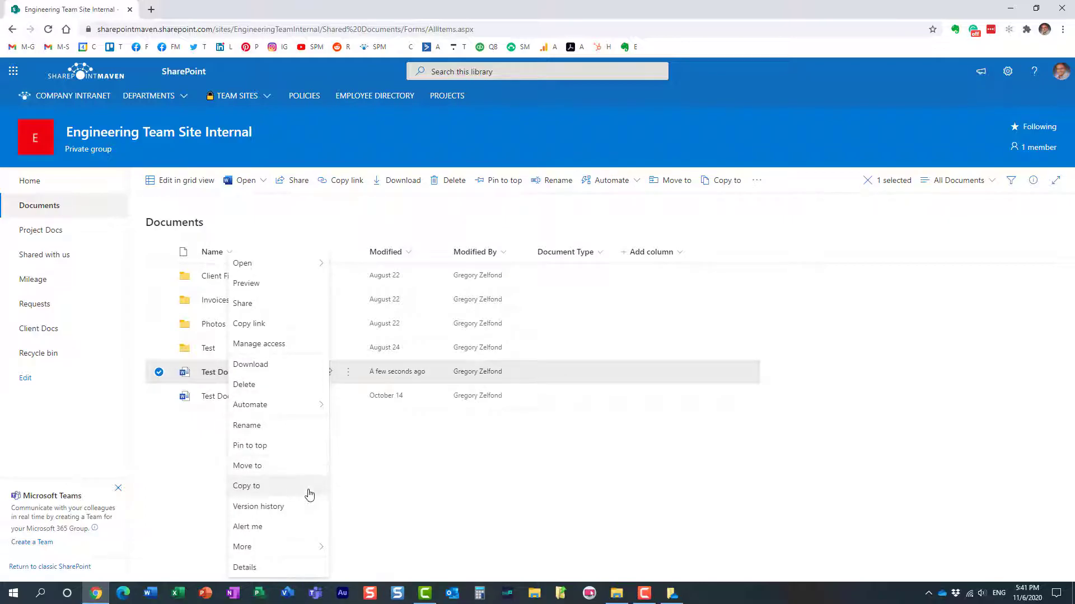
pyautogui.moveTo(312, 552)
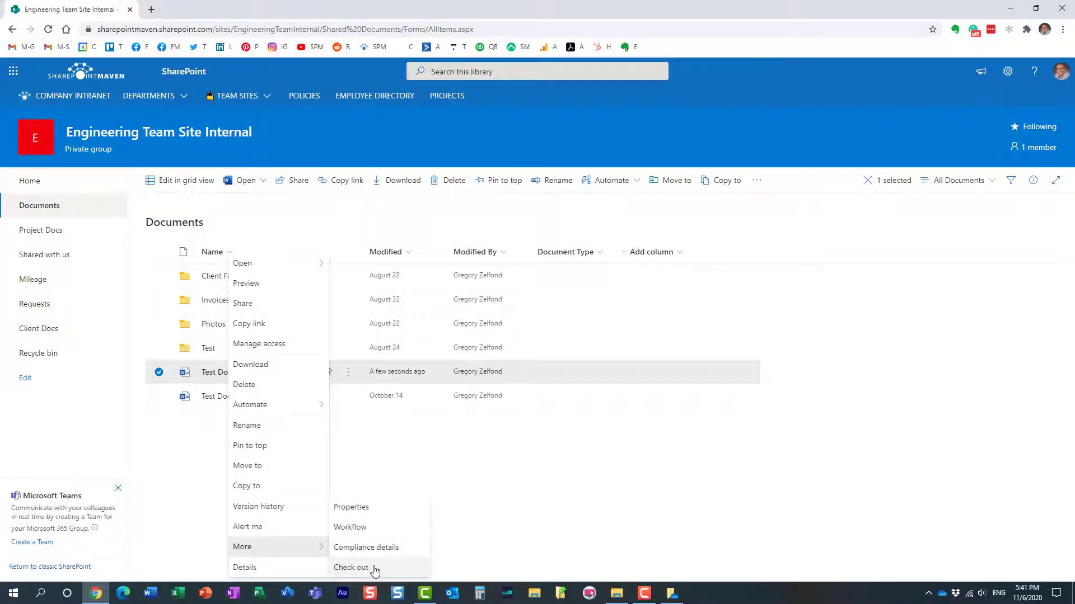
pyautogui.moveTo(295, 406)
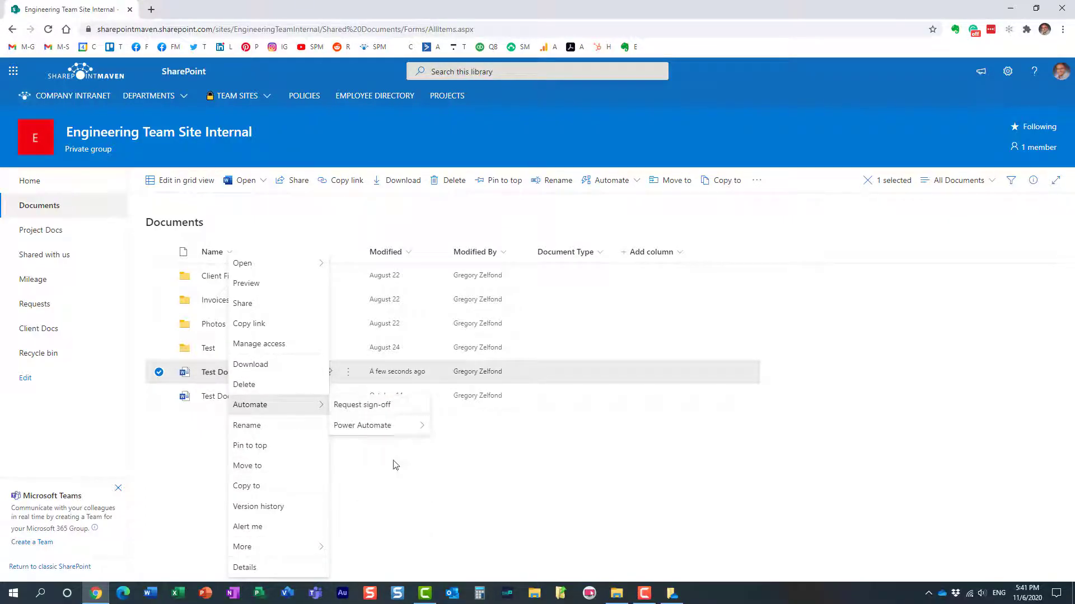
pyautogui.click(425, 500)
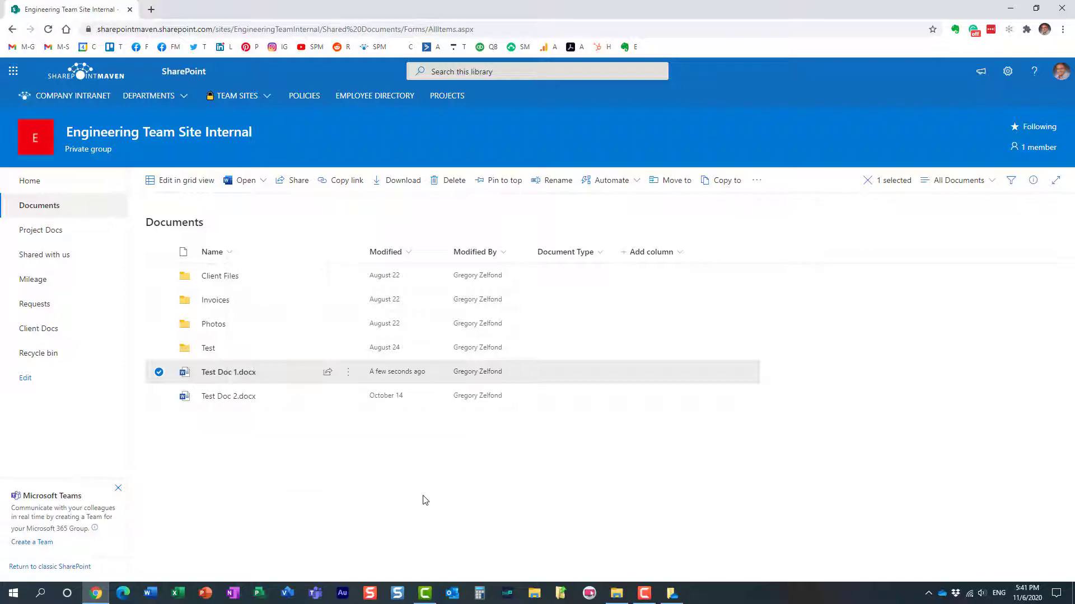
pyautogui.click(159, 374)
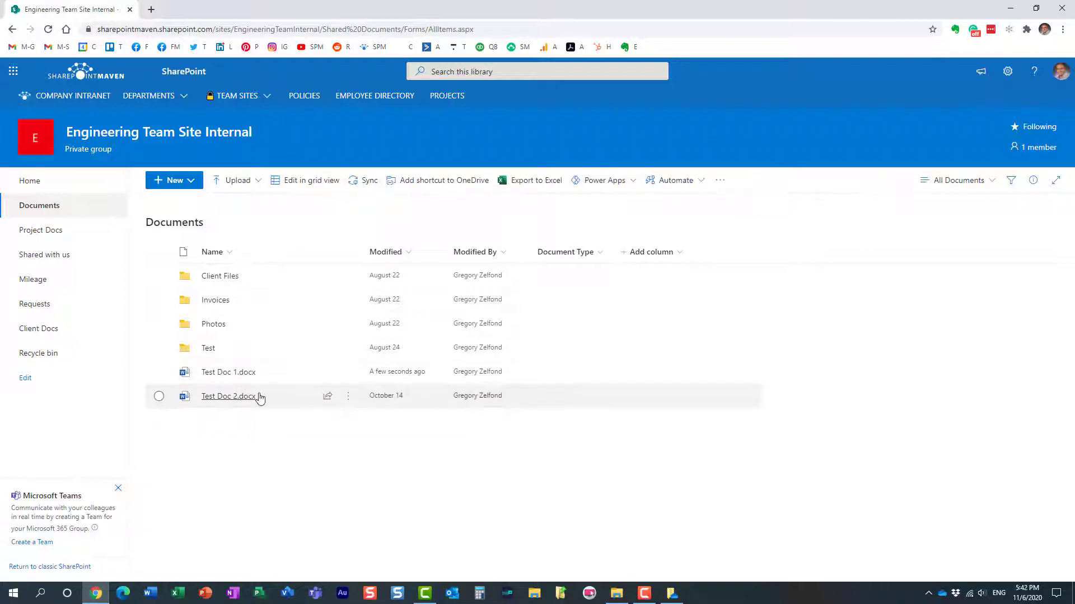